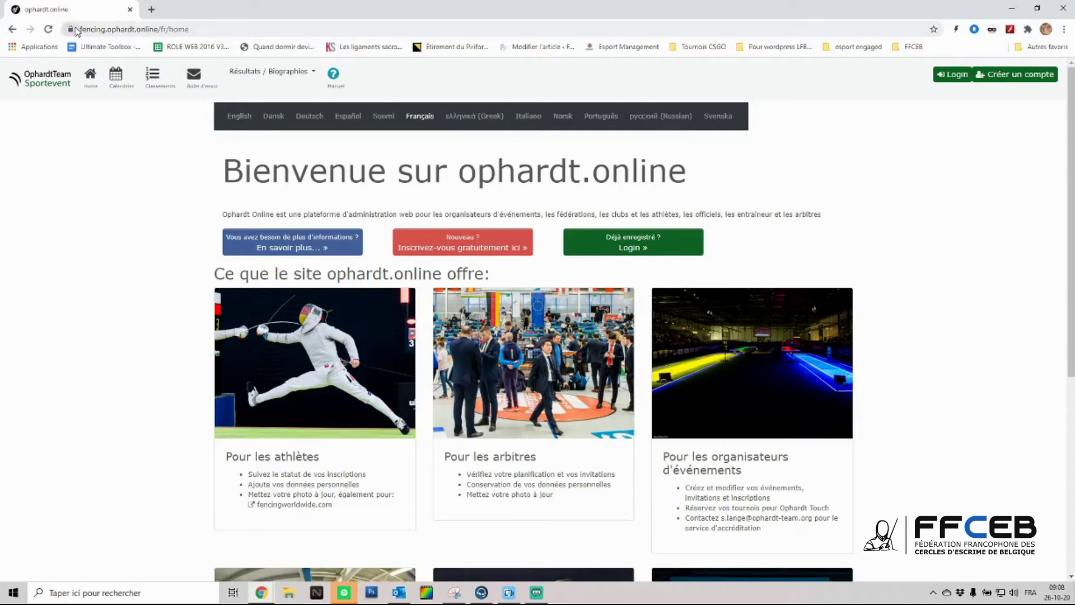
- Open the new account registration form
{"action": "left_click_drag", "start_coordinate": [80, 30], "coordinate": [191, 29]}
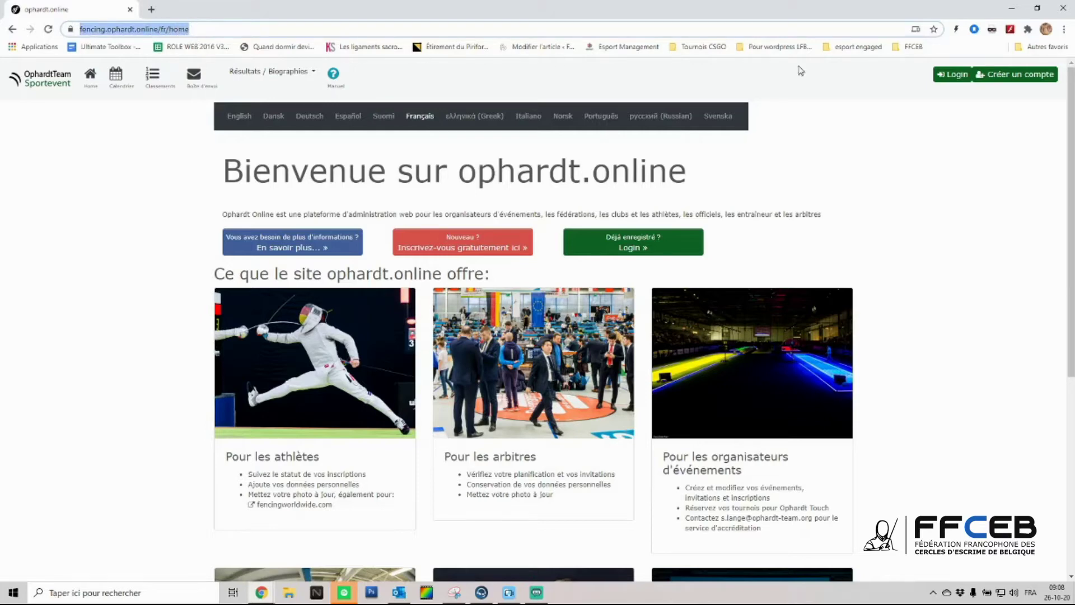
{"action": "left_click", "coordinate": [994, 196]}
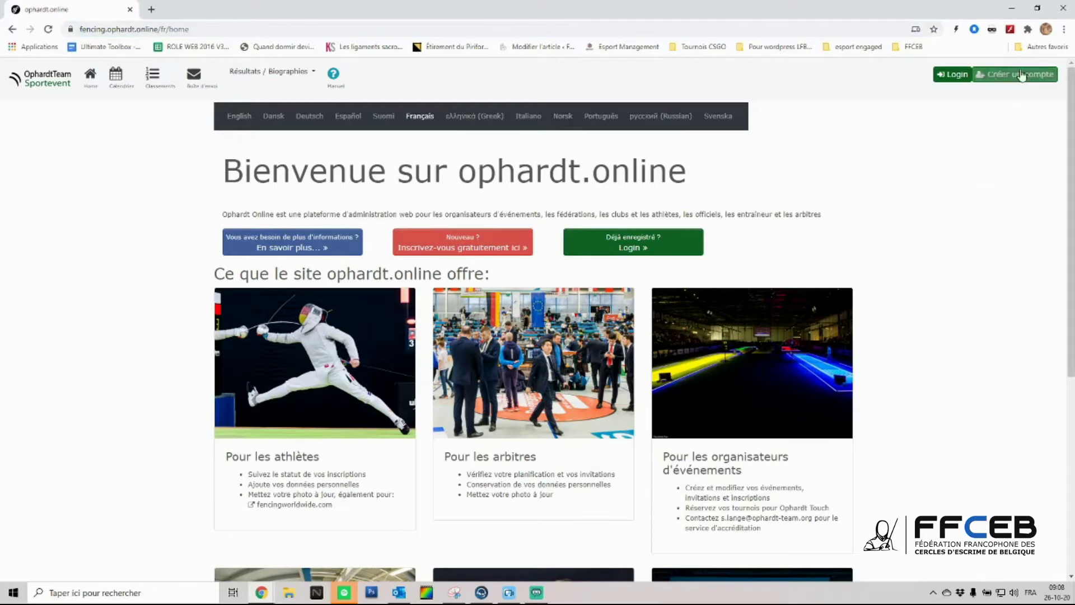
{"action": "left_click", "coordinate": [1039, 73]}
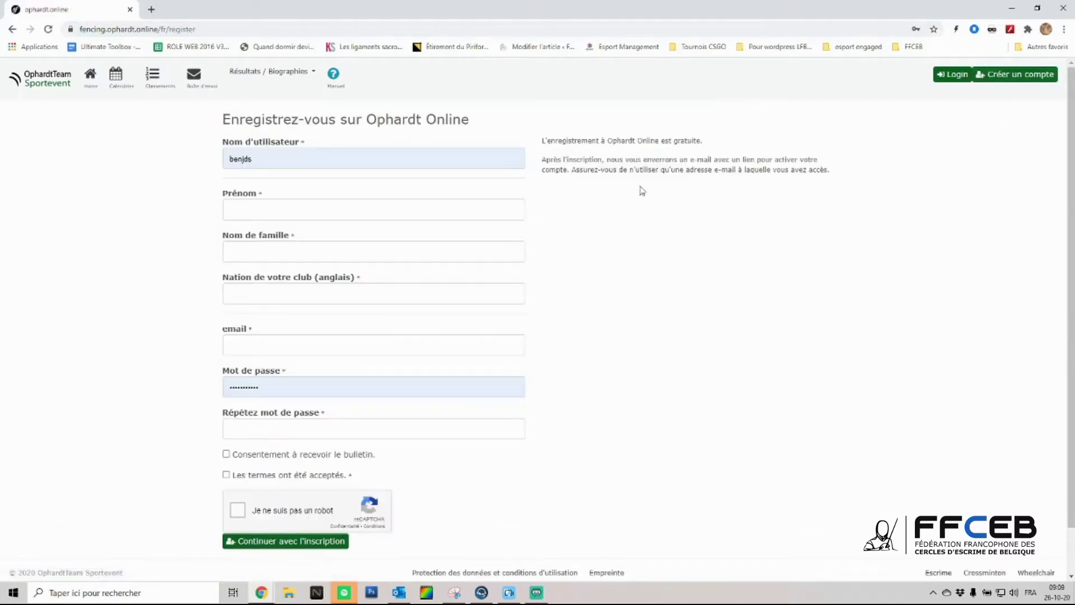
{"action": "left_click_drag", "start_coordinate": [184, 139], "coordinate": [651, 347]}
{"action": "left_click", "coordinate": [651, 348]}
- Set the club nation to Belgium (BEL), then return to the welcome page
{"action": "left_click", "coordinate": [333, 294]}
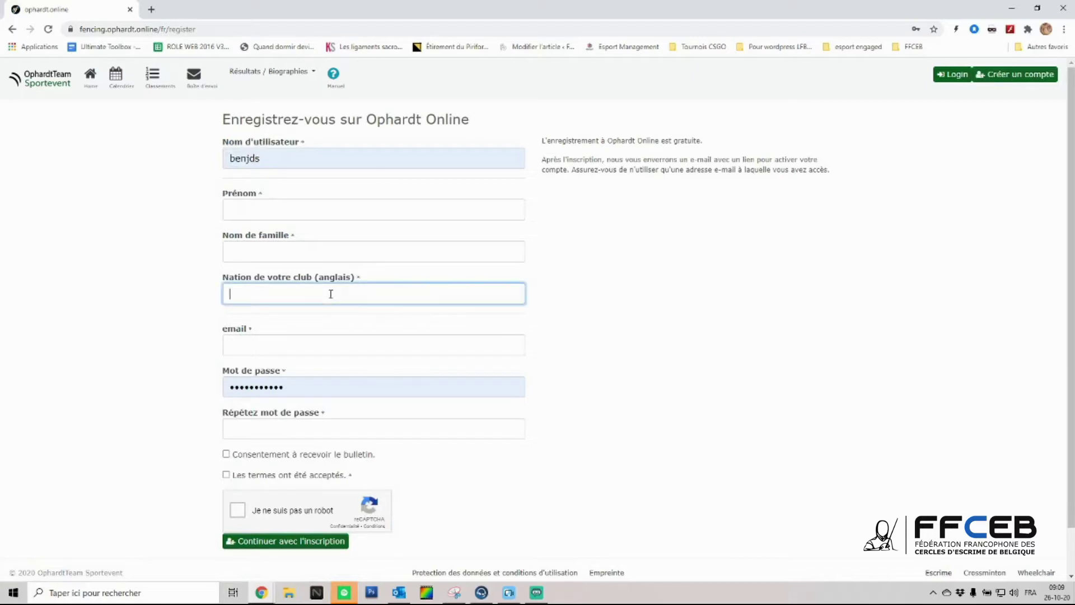
{"action": "type", "text": "BEL"}
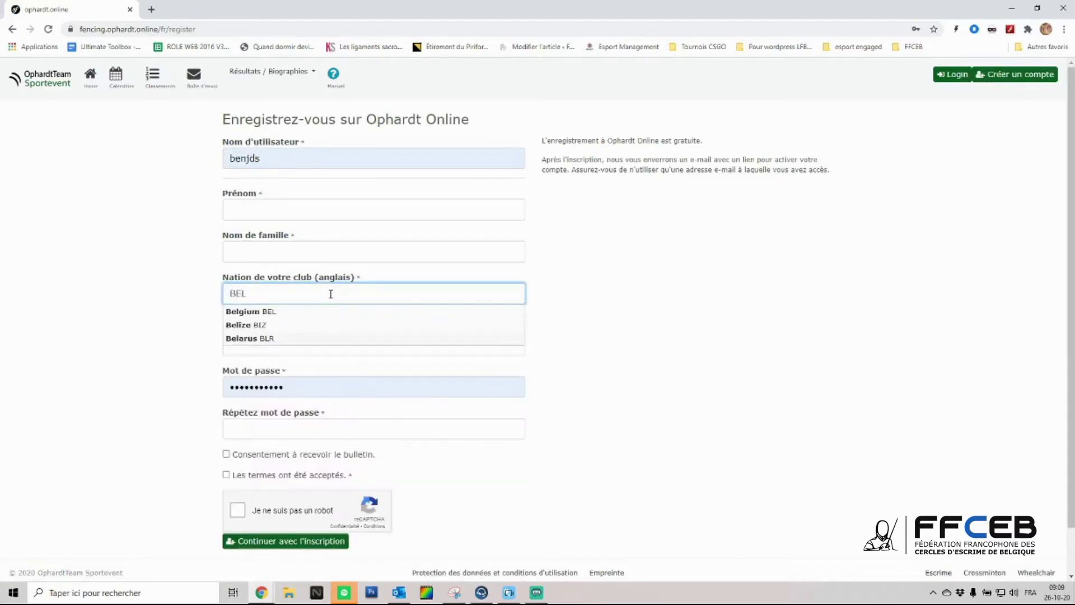
{"action": "key", "text": "Down"}
{"action": "key", "text": "Return"}
{"action": "left_click", "coordinate": [140, 326]}
{"action": "scroll", "coordinate": [138, 329], "scroll_direction": "down", "scroll_amount": 2}
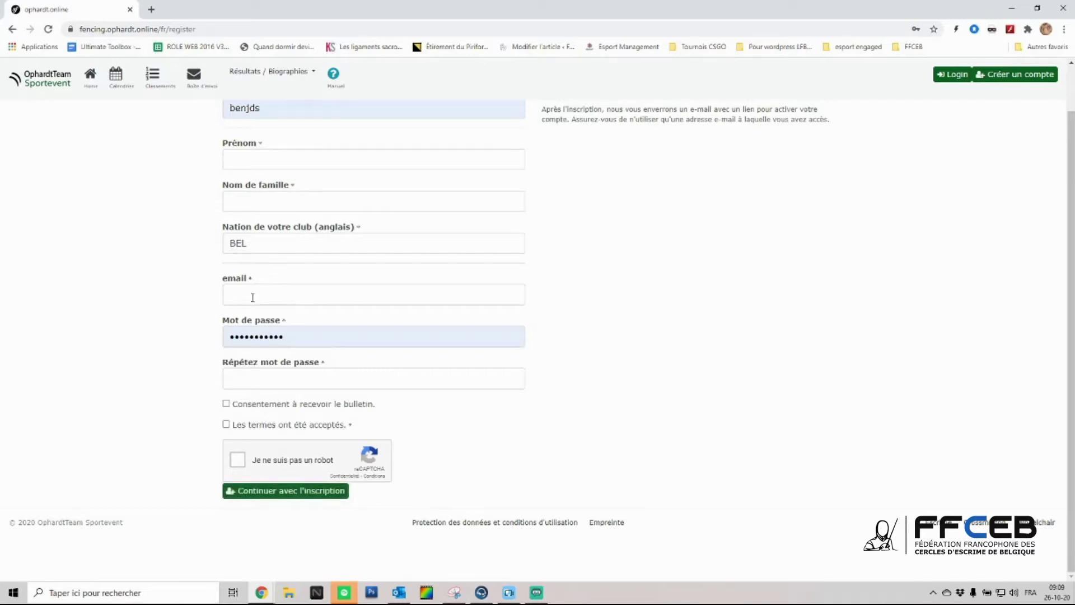
{"action": "left_click_drag", "start_coordinate": [224, 279], "coordinate": [229, 285]}
{"action": "left_click", "coordinate": [696, 255]}
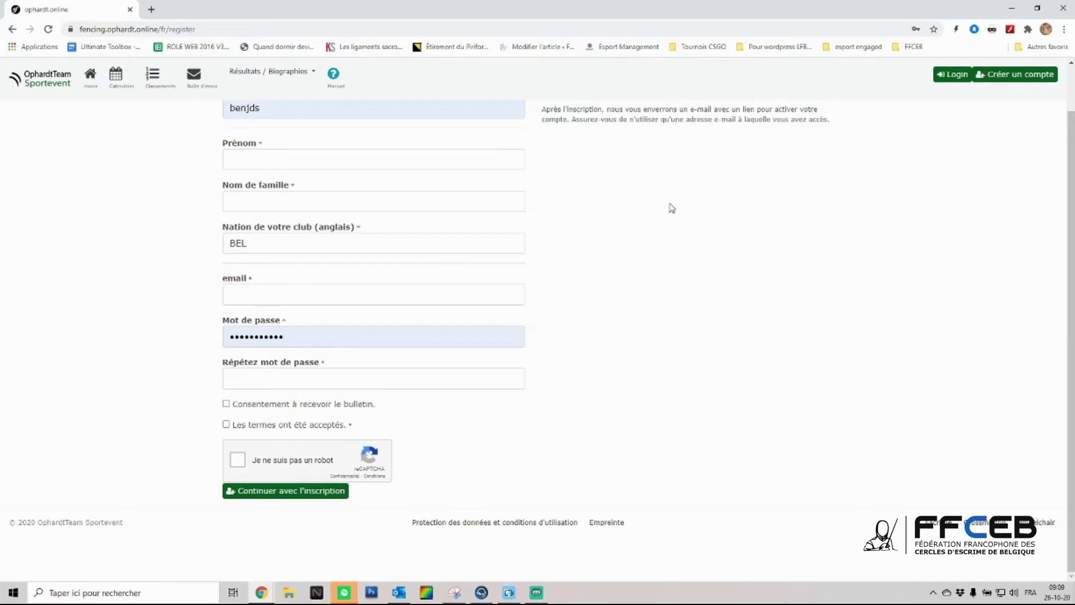
{"action": "left_click", "coordinate": [90, 77]}
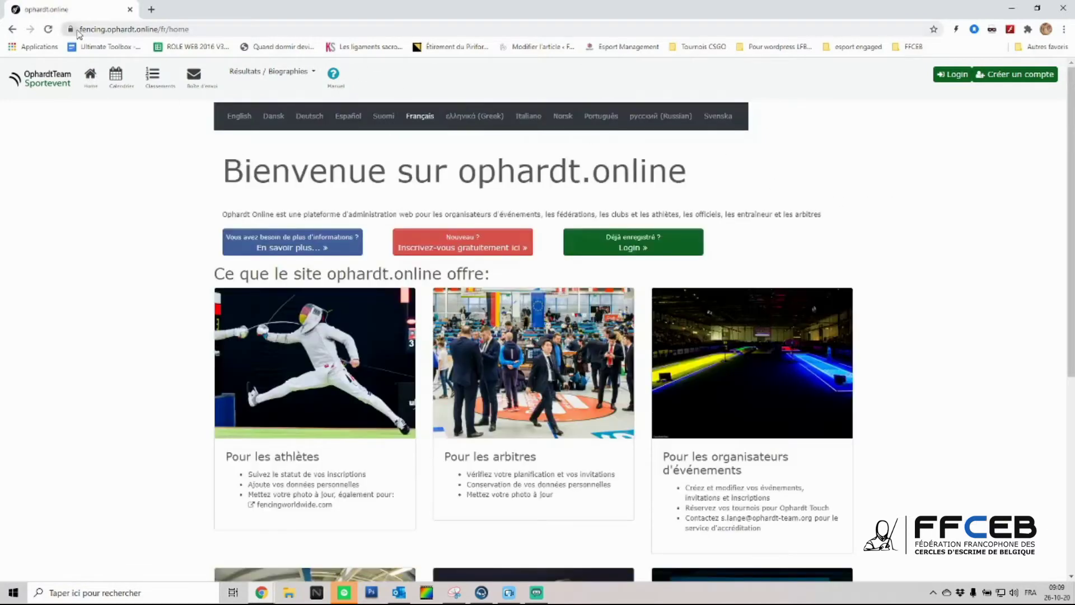
- Log in with the saved username and password from Chrome autofill
{"action": "left_click_drag", "start_coordinate": [81, 29], "coordinate": [196, 31]}
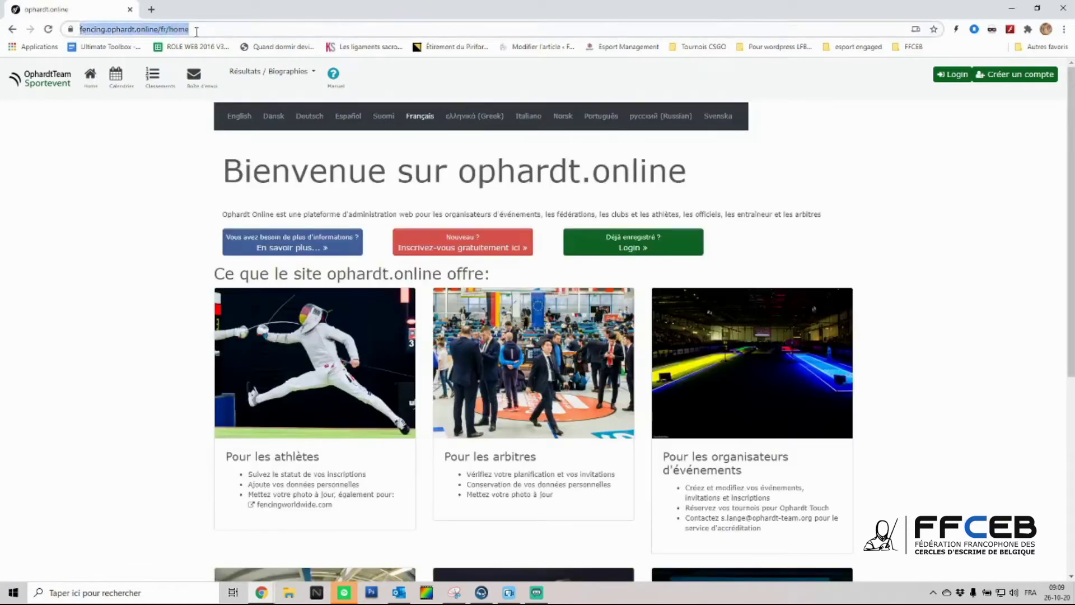
{"action": "left_click", "coordinate": [865, 172]}
{"action": "left_click", "coordinate": [956, 75]}
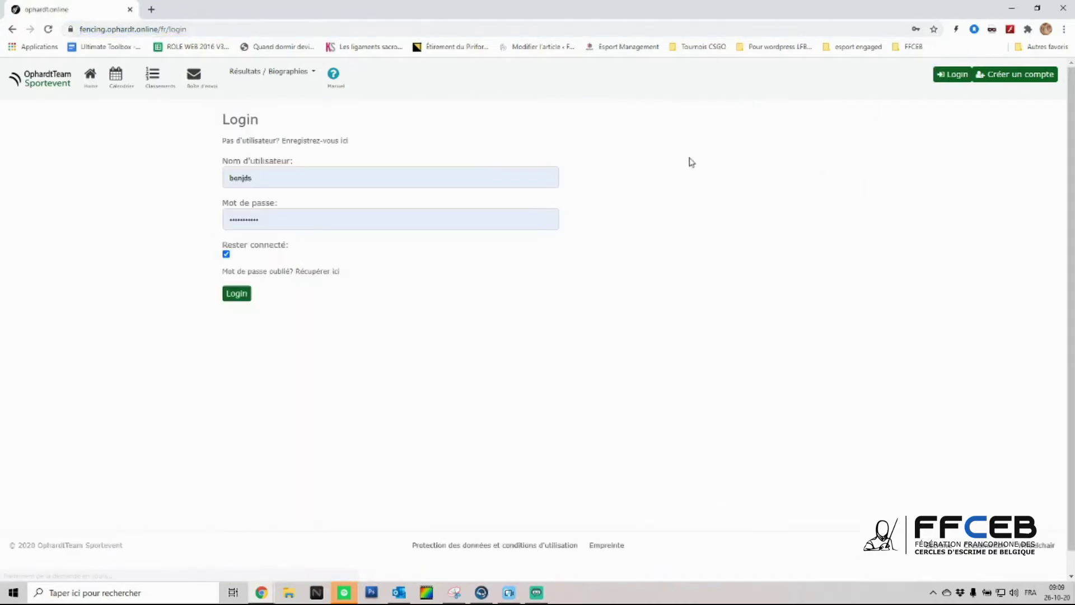
{"action": "left_click", "coordinate": [283, 172]}
{"action": "left_click", "coordinate": [677, 196]}
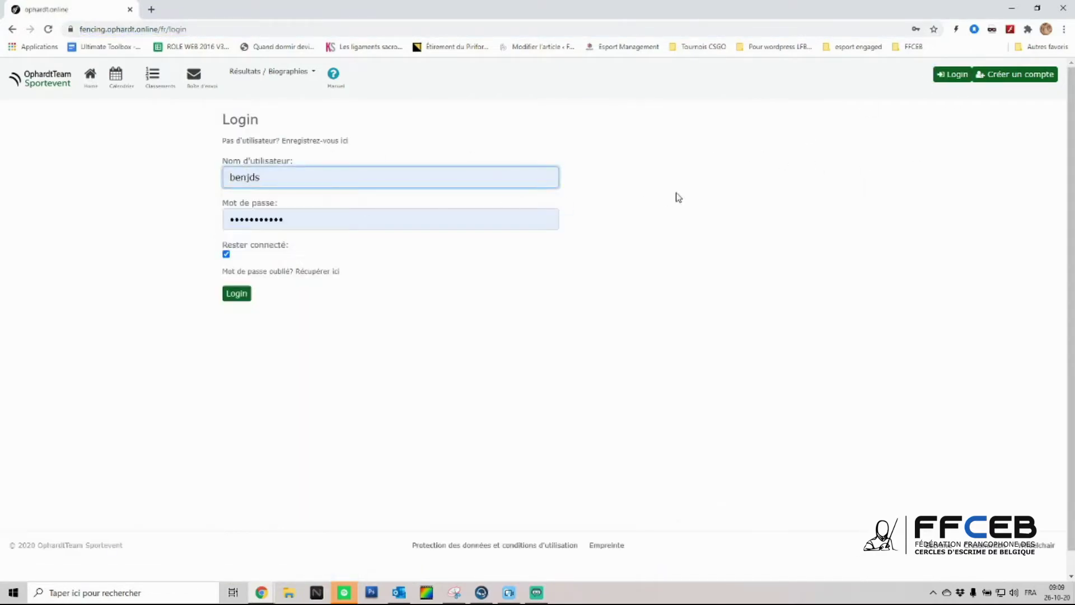
{"action": "left_click_drag", "start_coordinate": [226, 219], "coordinate": [411, 286]}
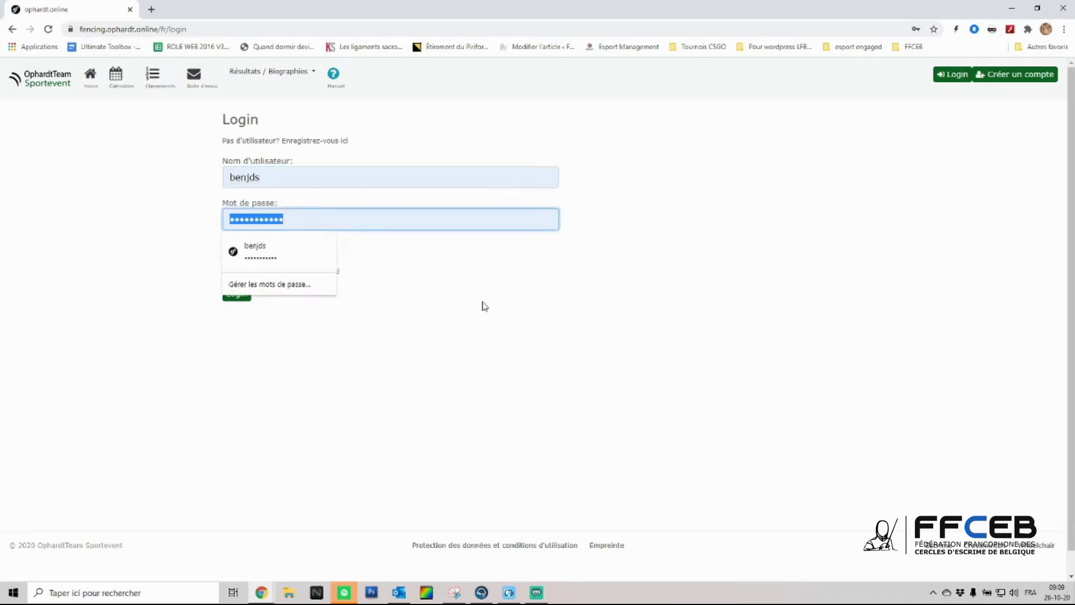
{"action": "left_click", "coordinate": [688, 290]}
{"action": "left_click", "coordinate": [236, 295]}
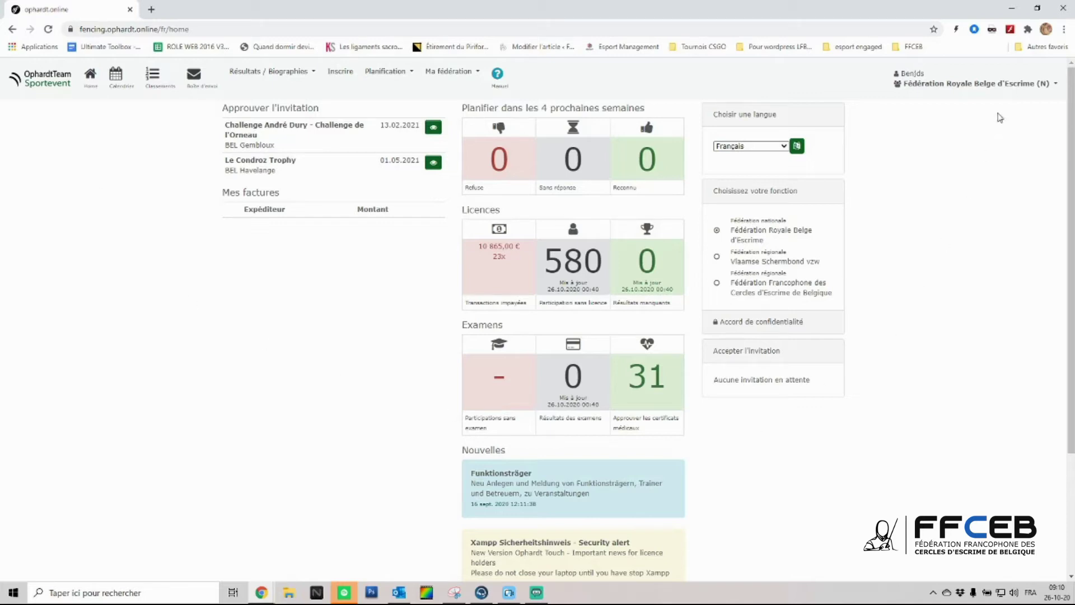
- Go to 'Modifier mon utilisateur' and start 'Associer le compte avec l'athlète'
{"action": "left_click", "coordinate": [967, 85]}
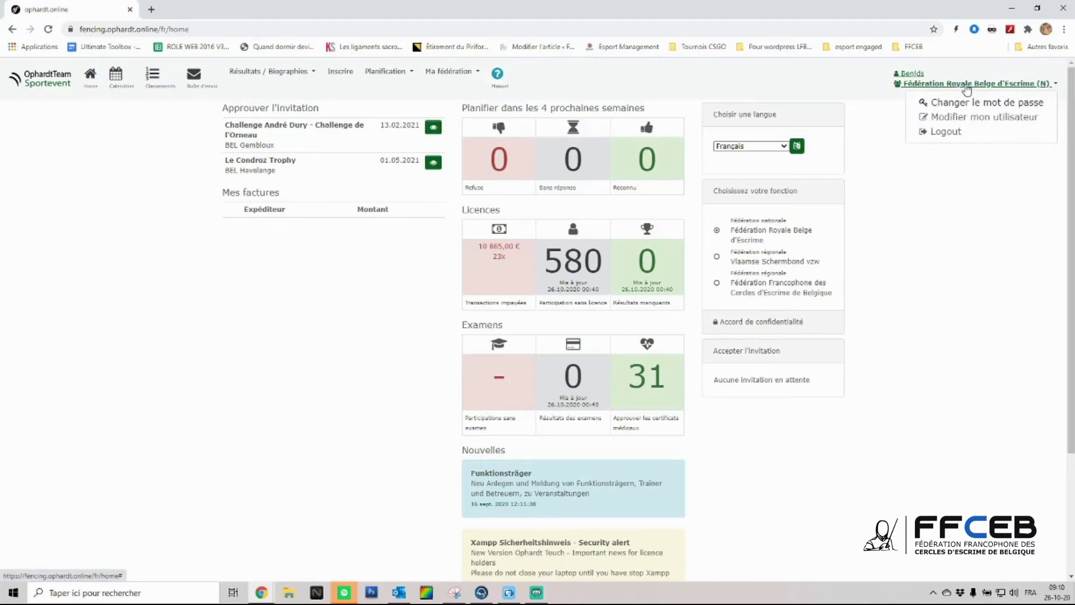
{"action": "left_click", "coordinate": [970, 119]}
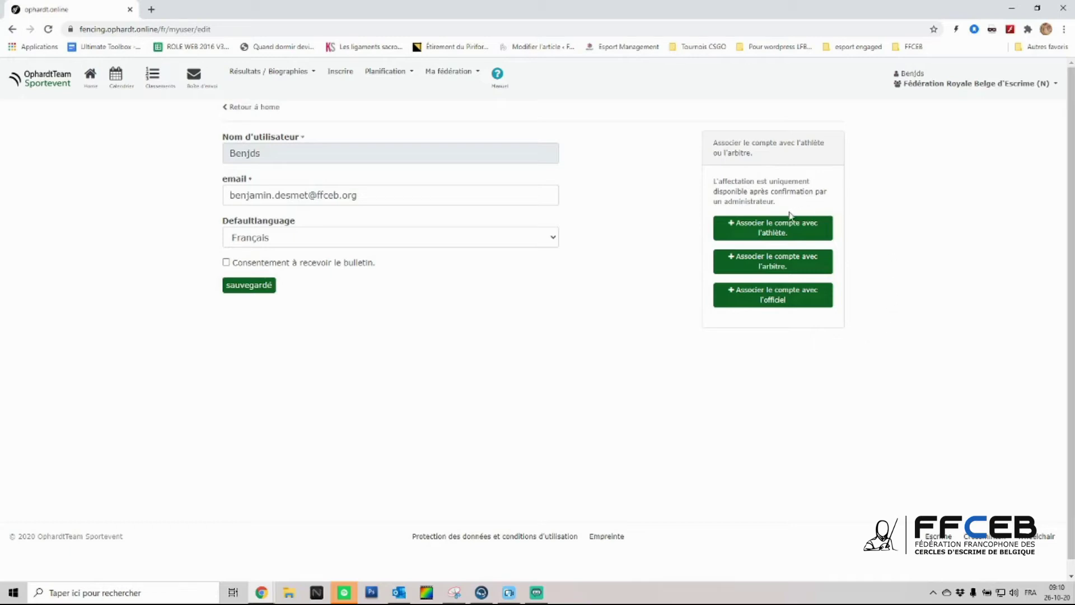
{"action": "left_click", "coordinate": [778, 229]}
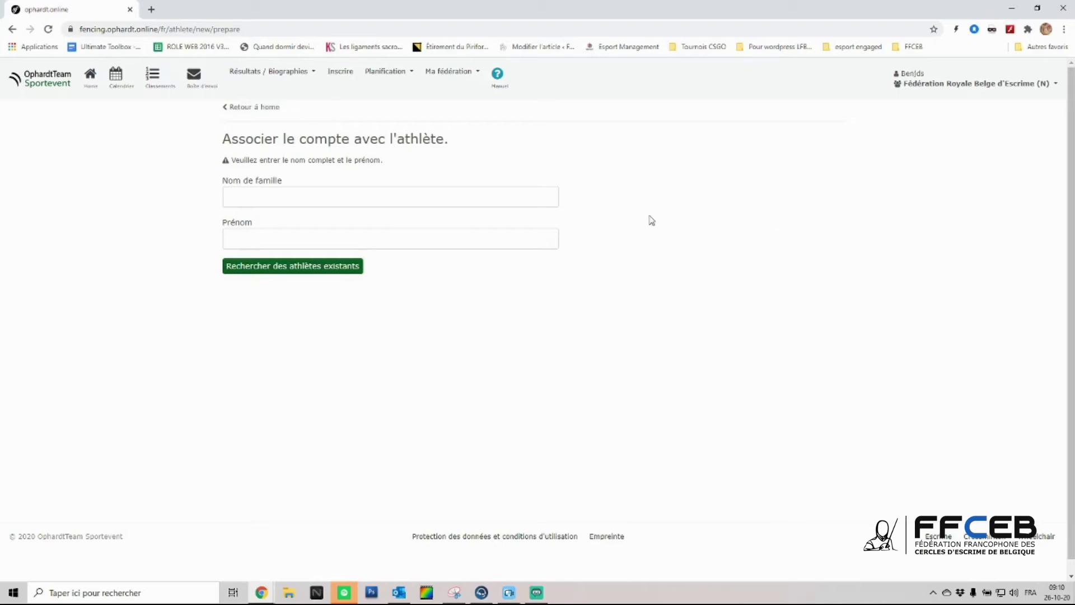
- Enter the athlete's surname and first name and search existing athletes
{"action": "left_click", "coordinate": [493, 198]}
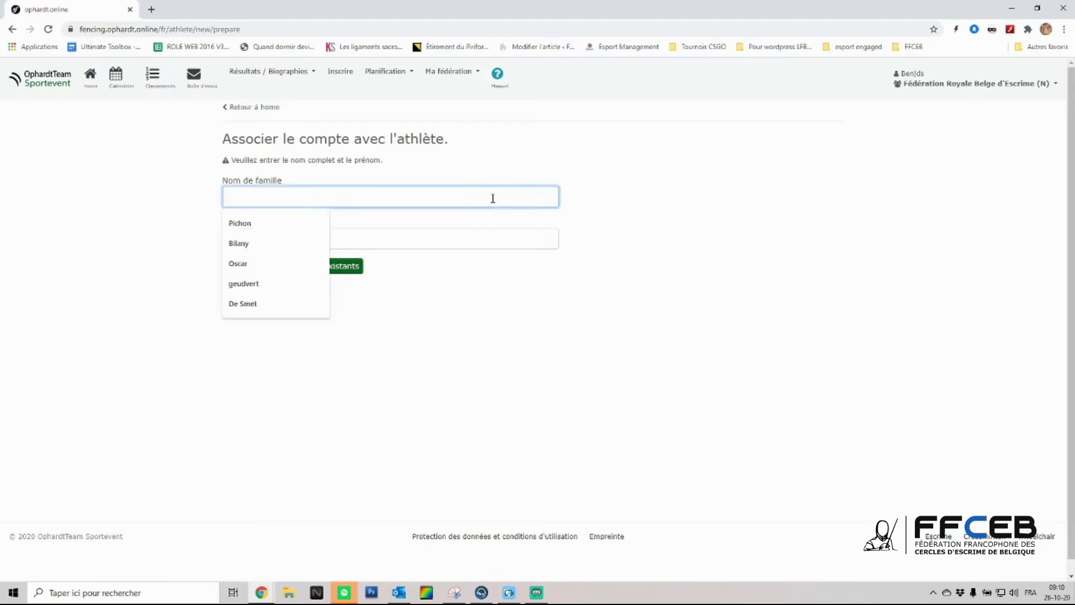
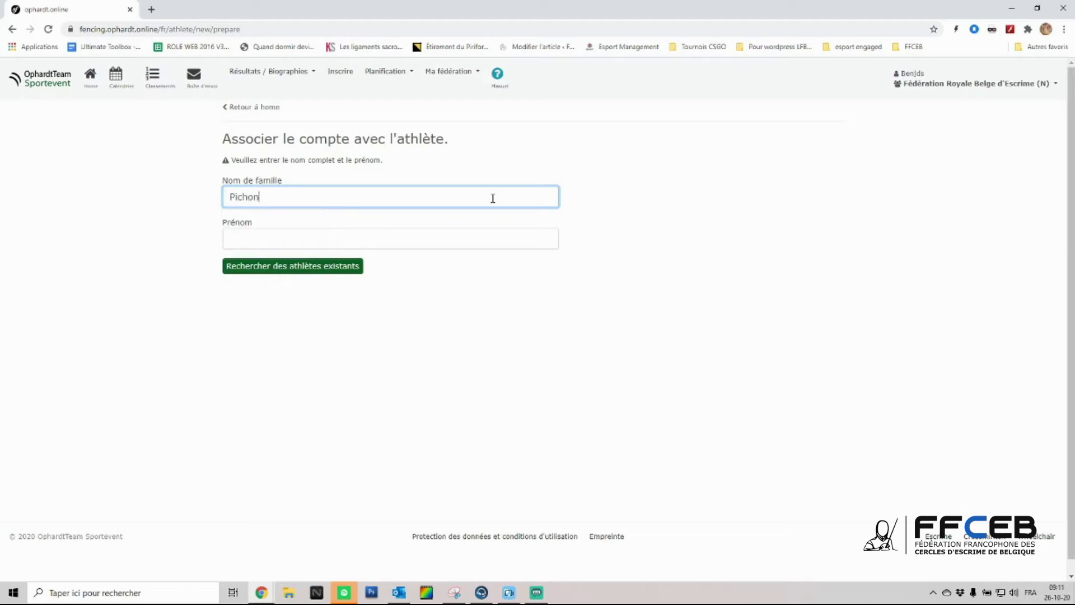
{"action": "left_click", "coordinate": [359, 239]}
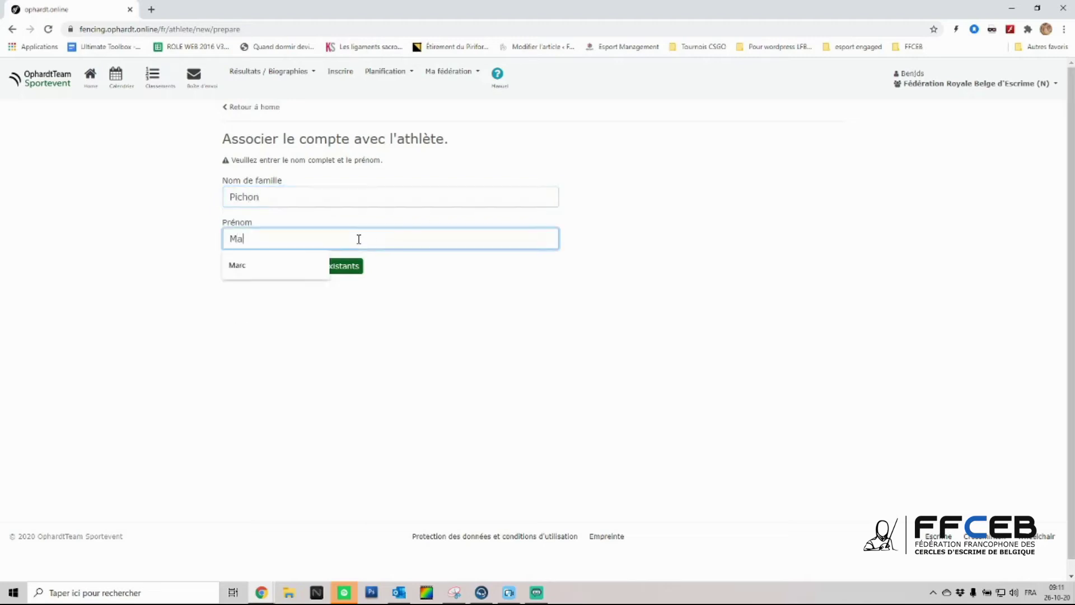
{"action": "left_click", "coordinate": [336, 270]}
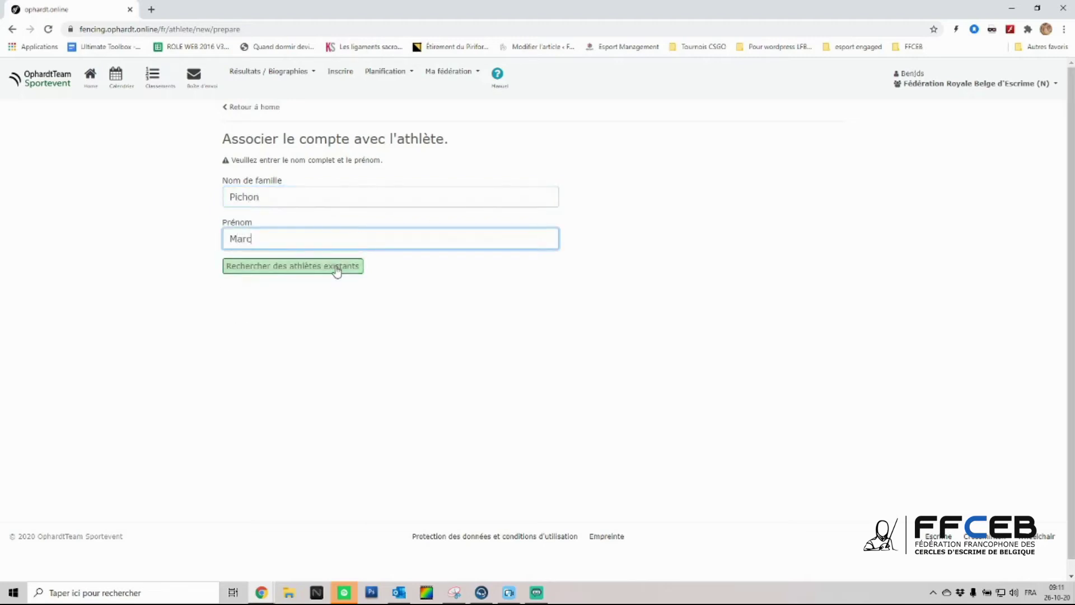
{"action": "left_click", "coordinate": [337, 270]}
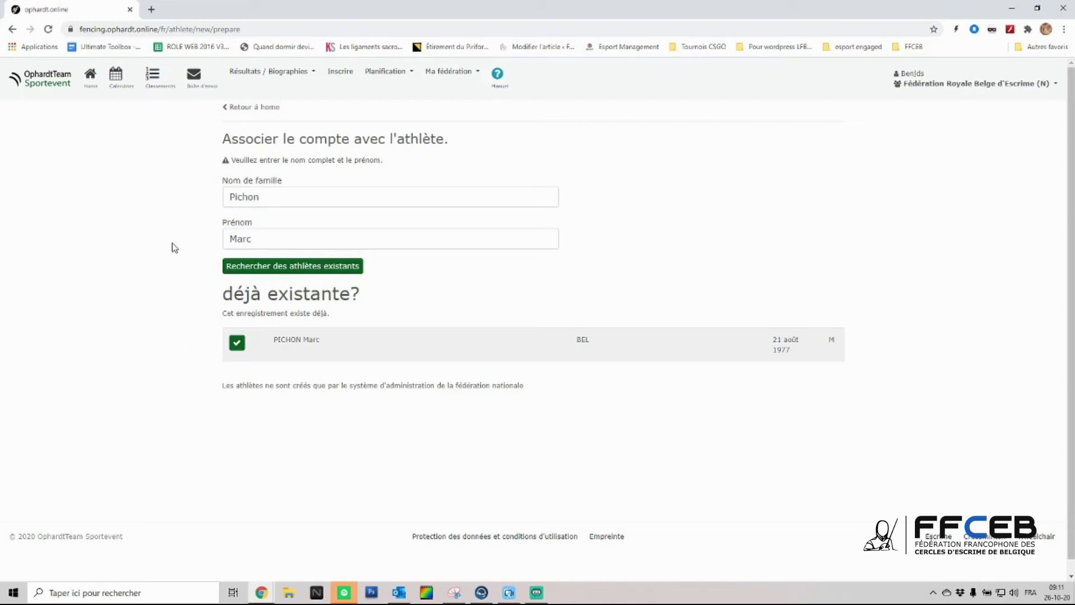
- Clear the old name and enter another athlete's surname via autofill and first name
{"action": "double_click", "coordinate": [292, 196]}
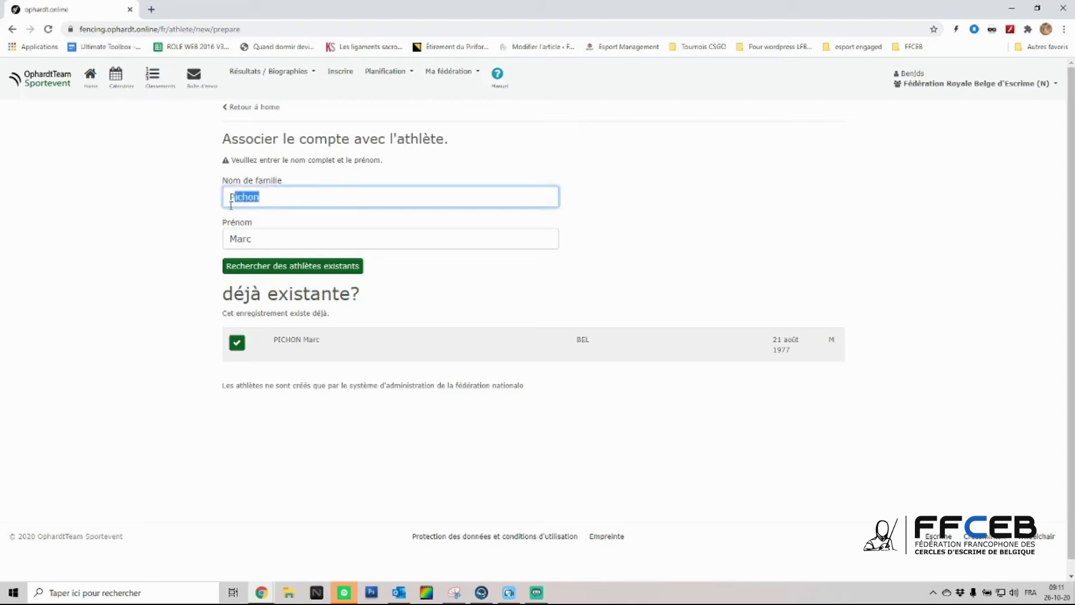
{"action": "key", "text": "BackSpace"}
{"action": "key", "text": "Tab"}
{"action": "key", "text": "BackSpace"}
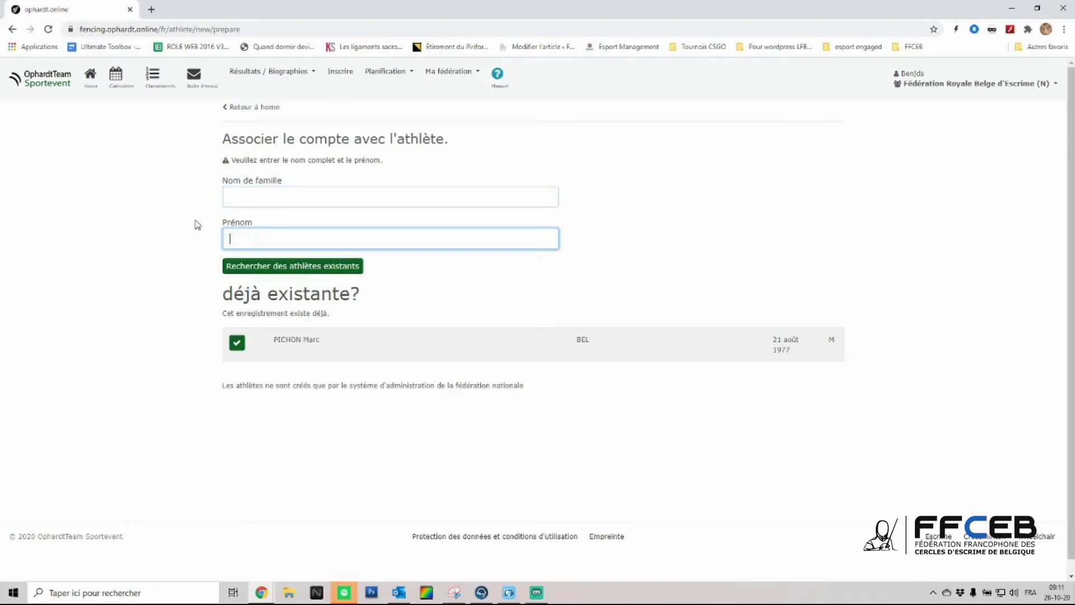
{"action": "left_click", "coordinate": [286, 193]}
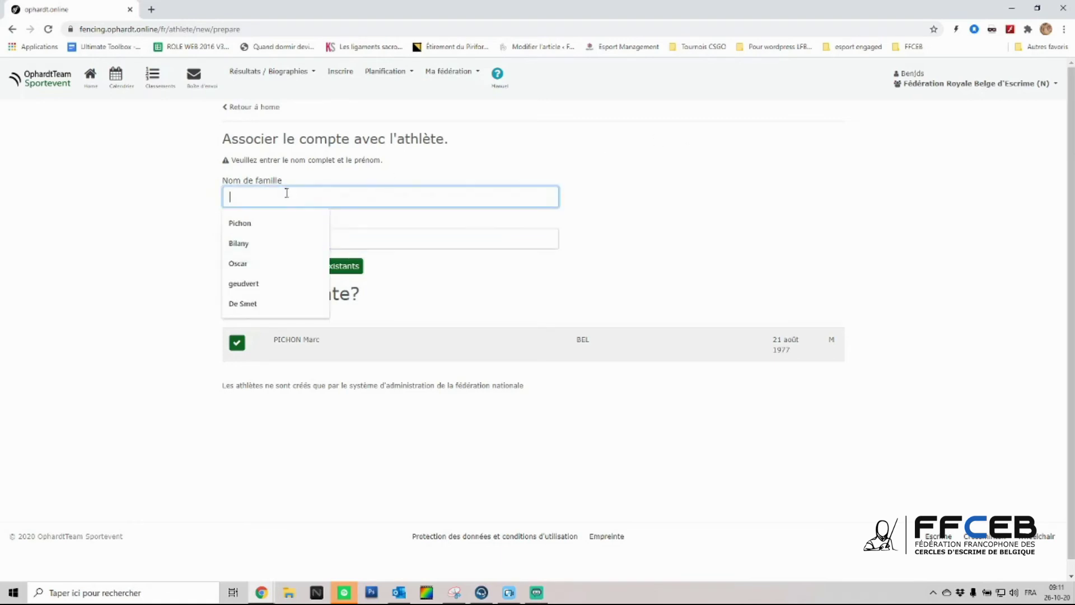
{"action": "type", "text": "De"}
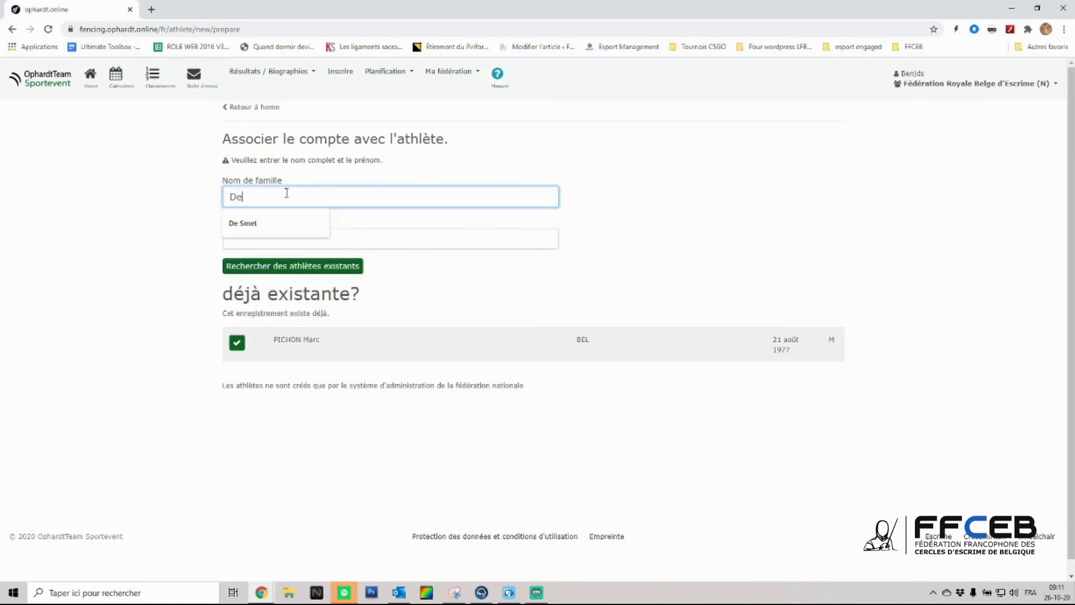
{"action": "key", "text": "Down"}
{"action": "key", "text": "Return"}
{"action": "key", "text": "Tab"}
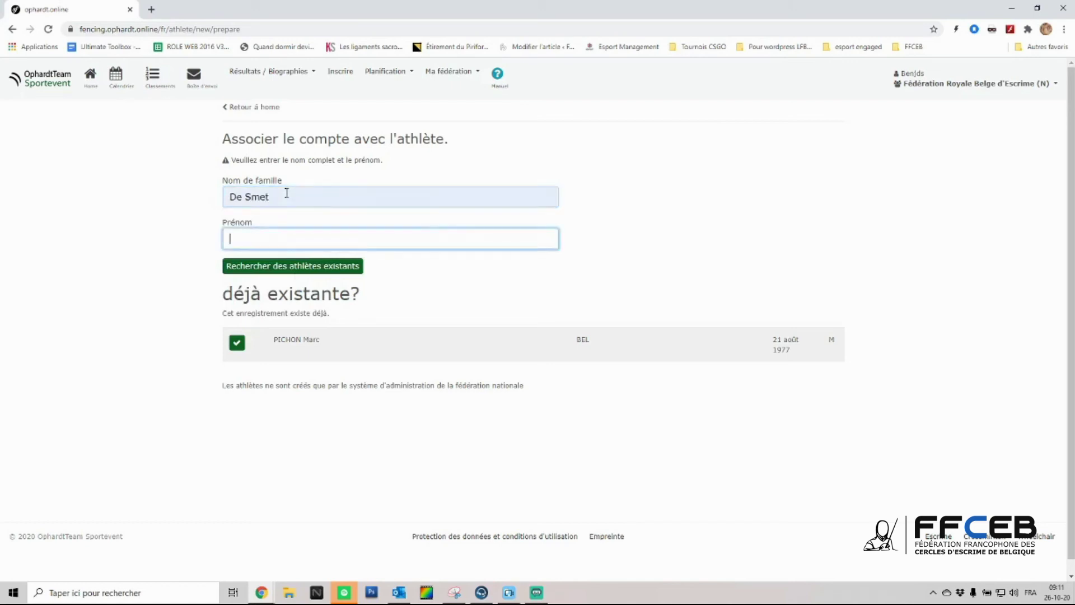
{"action": "type", "text": "Benjami"}
{"action": "type", "text": "n"}
- Search for the newly entered athlete to open the prefilled new-athlete form
{"action": "left_click", "coordinate": [281, 270]}
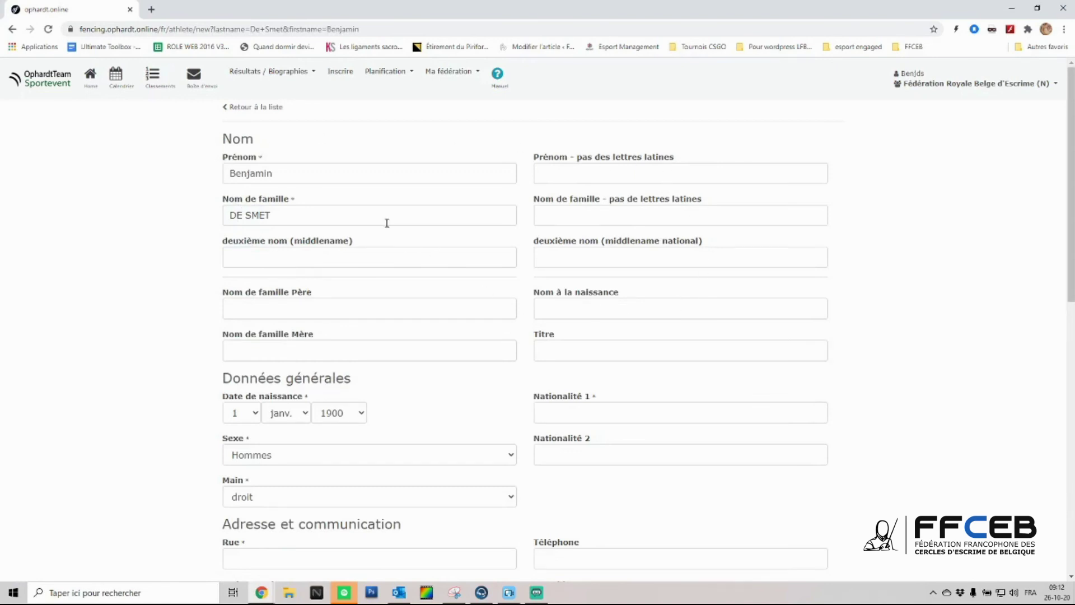
{"action": "triple_click", "coordinate": [295, 201]}
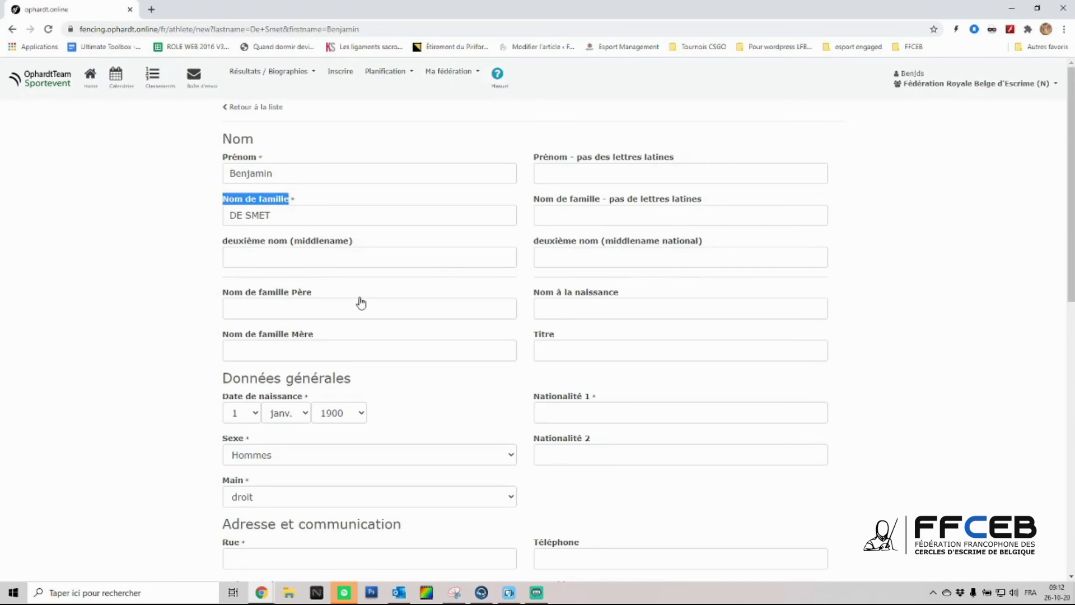
{"action": "scroll", "coordinate": [399, 398], "scroll_direction": "down", "scroll_amount": 4}
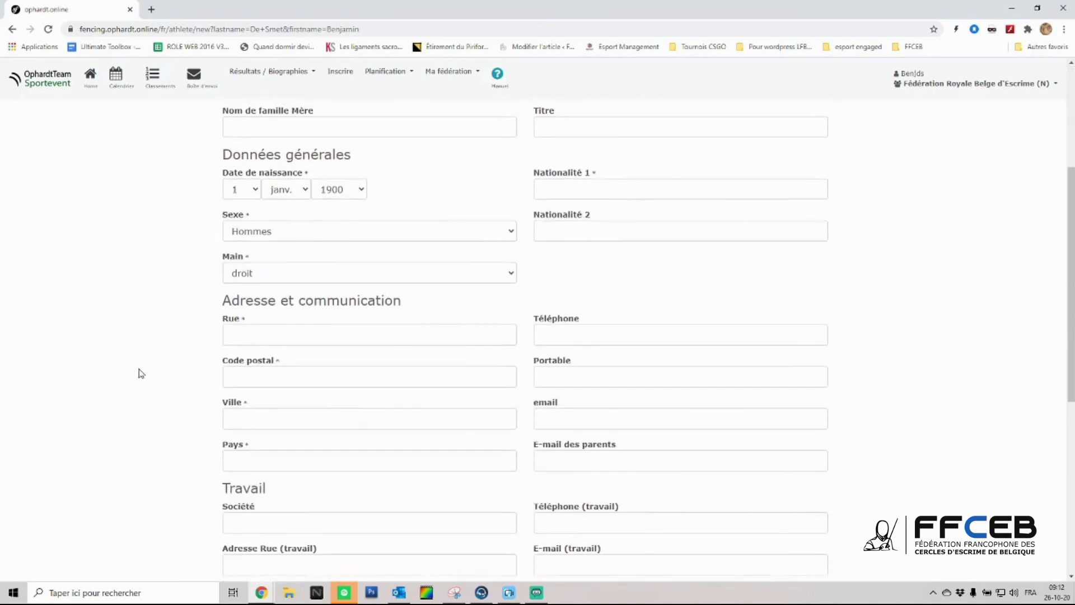
{"action": "scroll", "coordinate": [168, 377], "scroll_direction": "down", "scroll_amount": 2}
- Scroll to the bottom of the form and bring Streamlabs OBS to the front
{"action": "scroll", "coordinate": [170, 378], "scroll_direction": "down", "scroll_amount": 5}
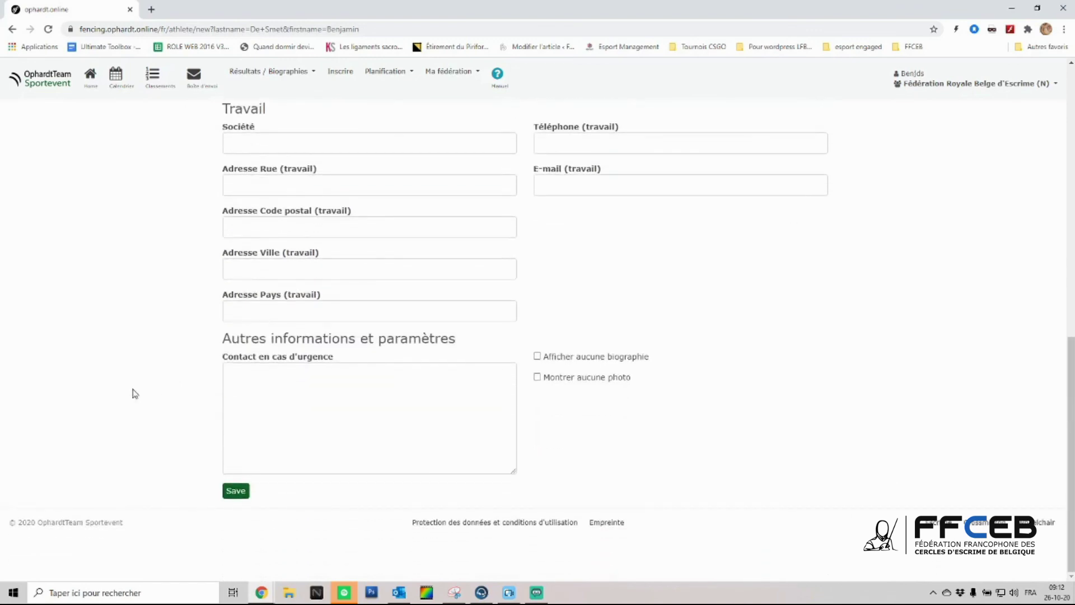
{"action": "left_click", "coordinate": [235, 495]}
{"action": "left_click", "coordinate": [536, 593]}
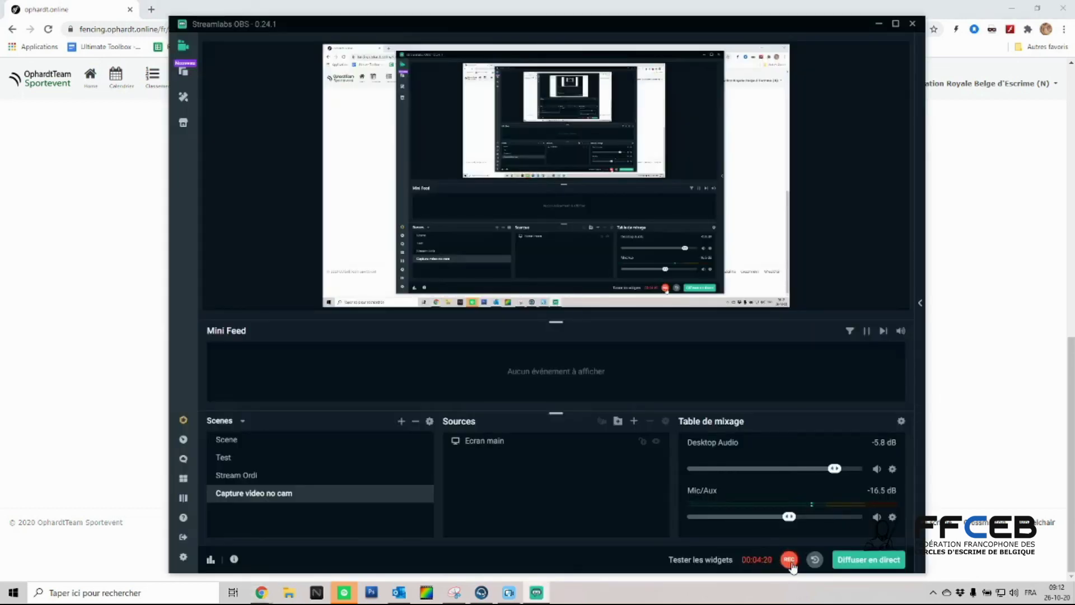